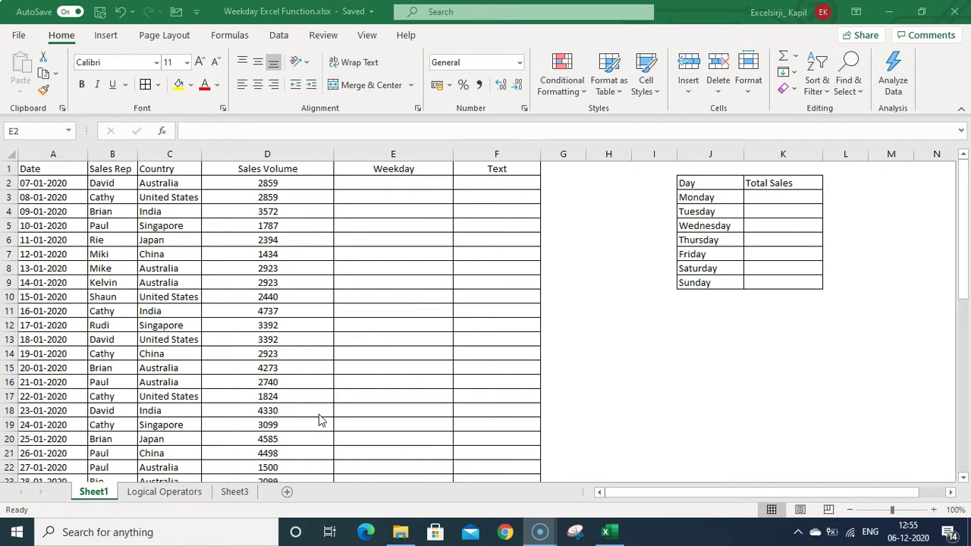
- Begin a =WEEKDAY( formula in E2 using the date in A2
click(402, 186)
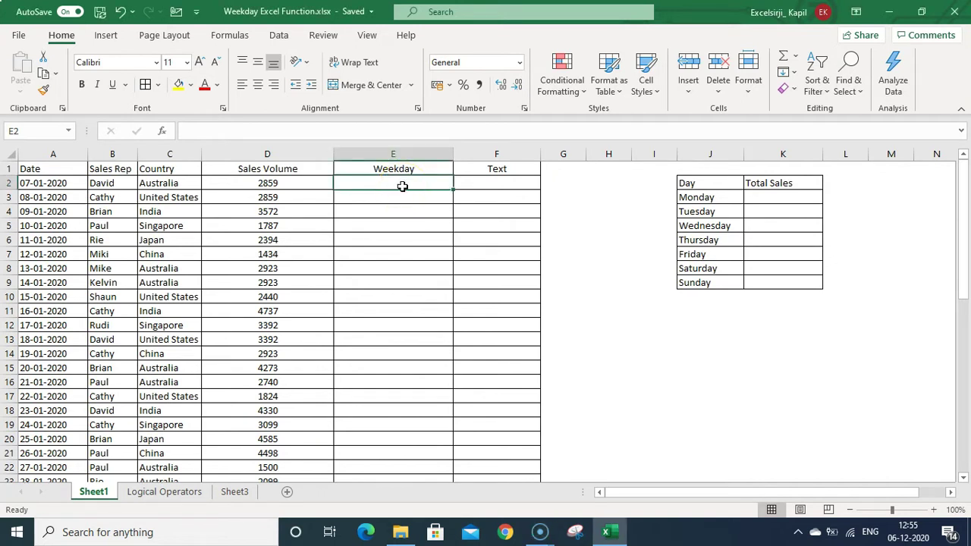
text(=)
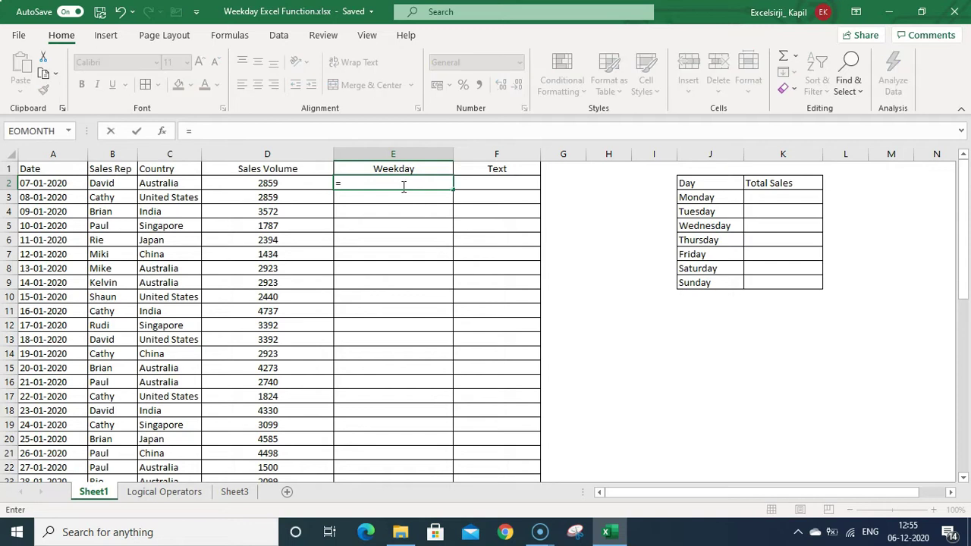
text(Weekday)
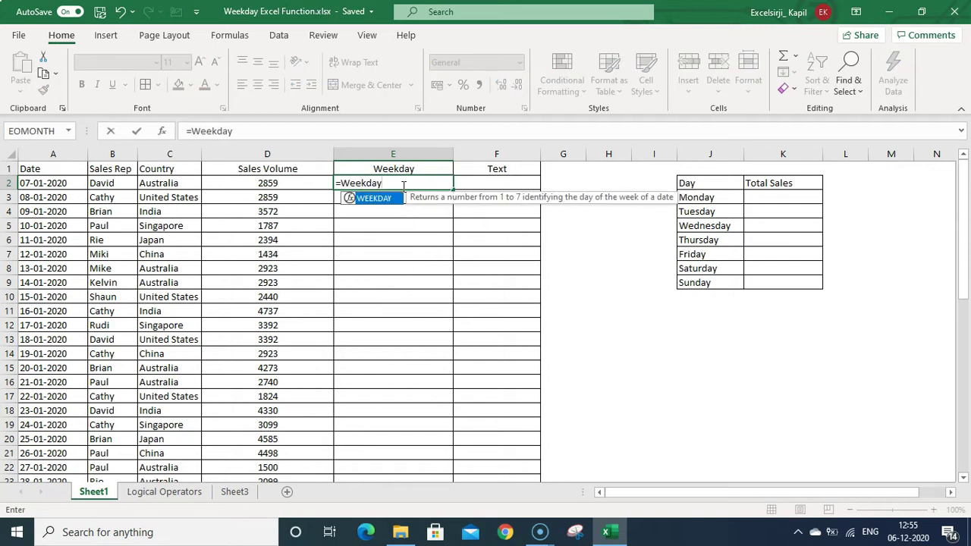
text(()
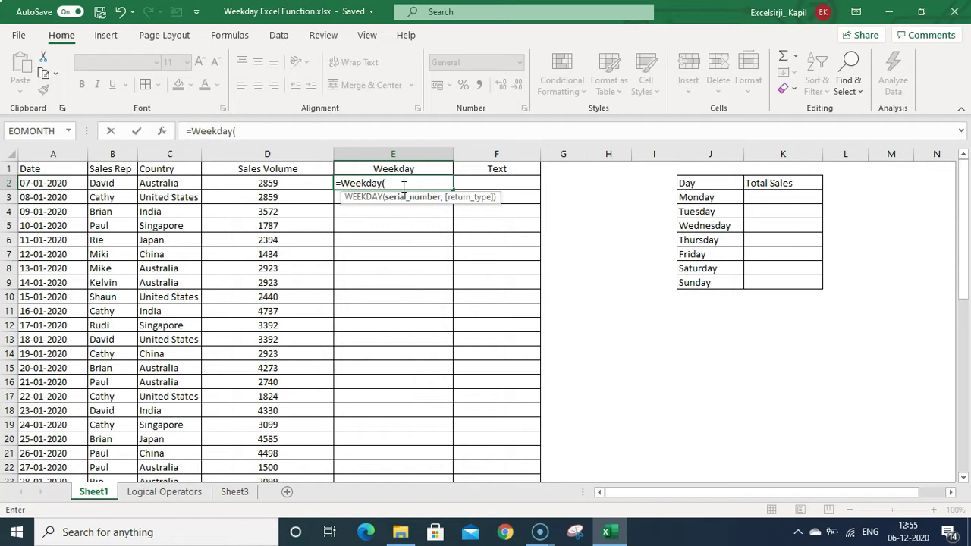
click(61, 186)
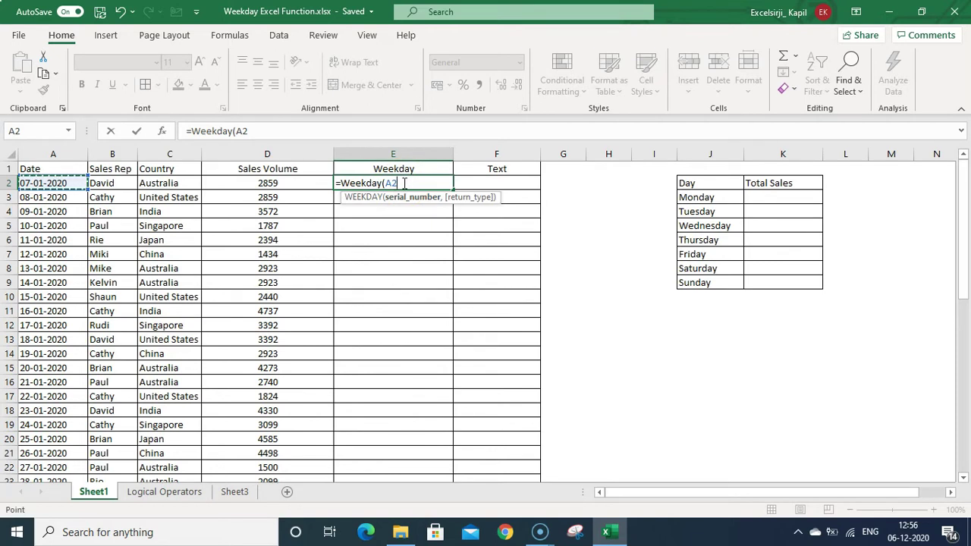
click(398, 184)
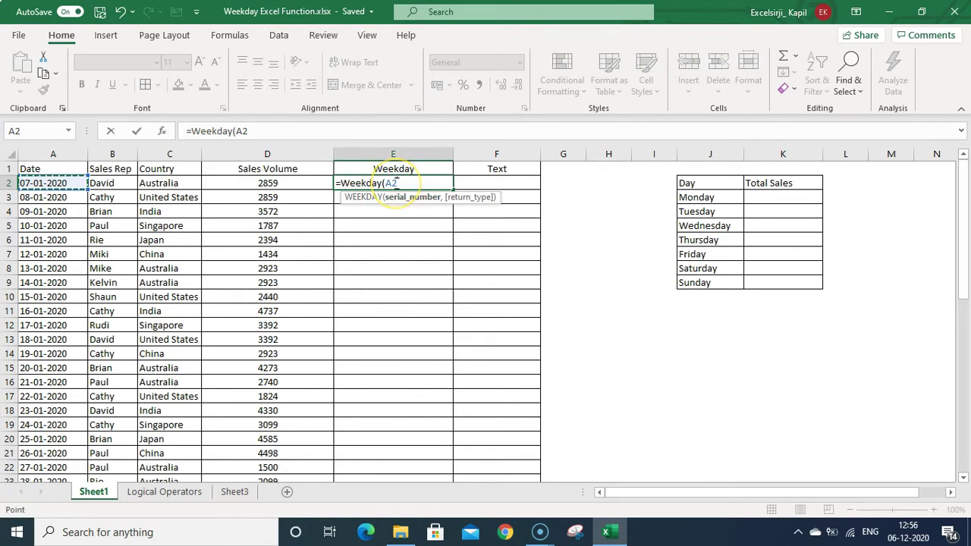
- Complete E2 as =WEEKDAY(A2,11) so Monday counts as day 1
text(,)
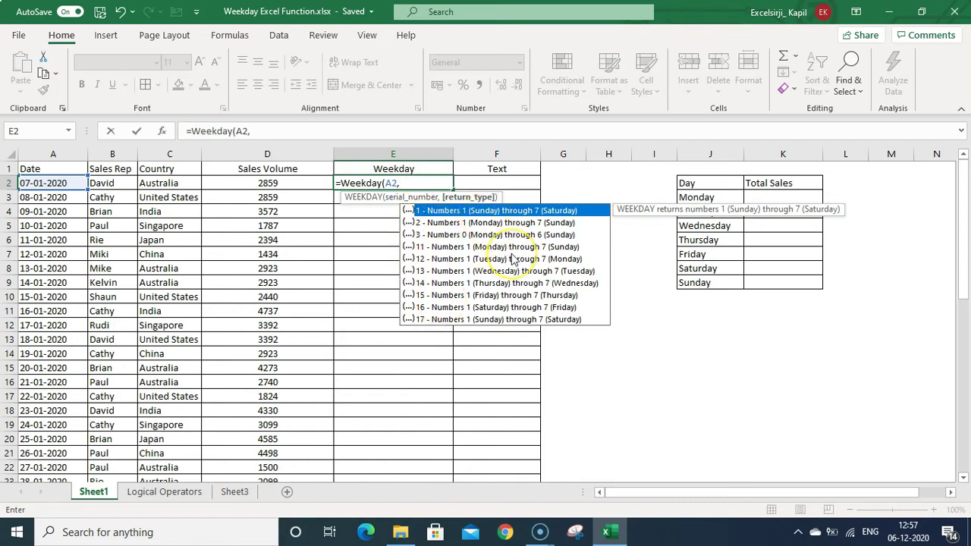
text(1)
text(1)
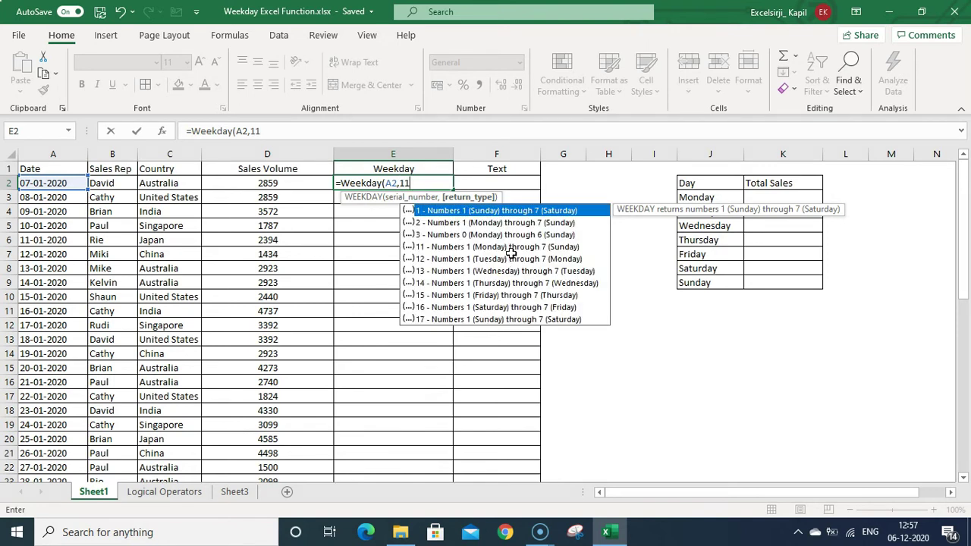
key(Return)
key(Up)
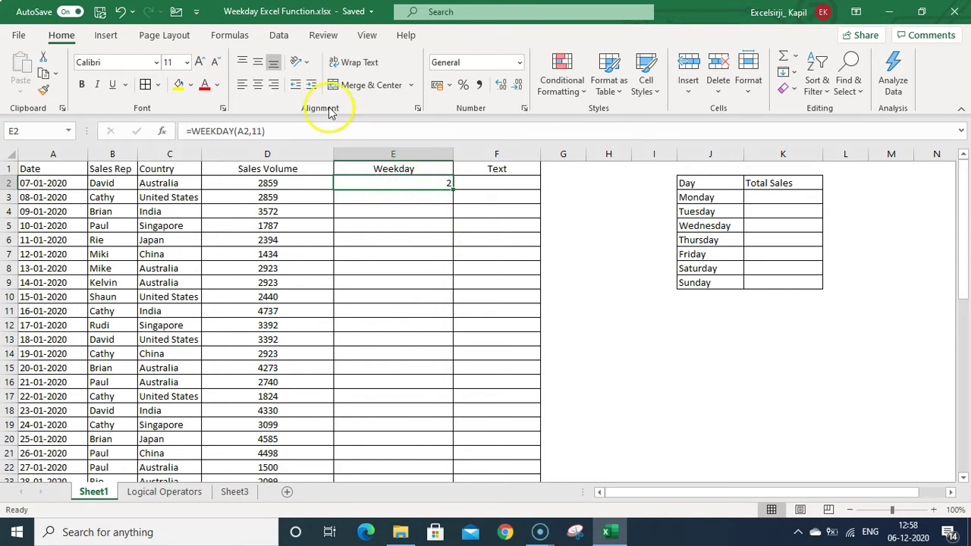
- Copy the E2 WEEKDAY formula down the Weekday column through row 49
click(258, 84)
click(369, 185)
key(ctrl+c)
key(Left)
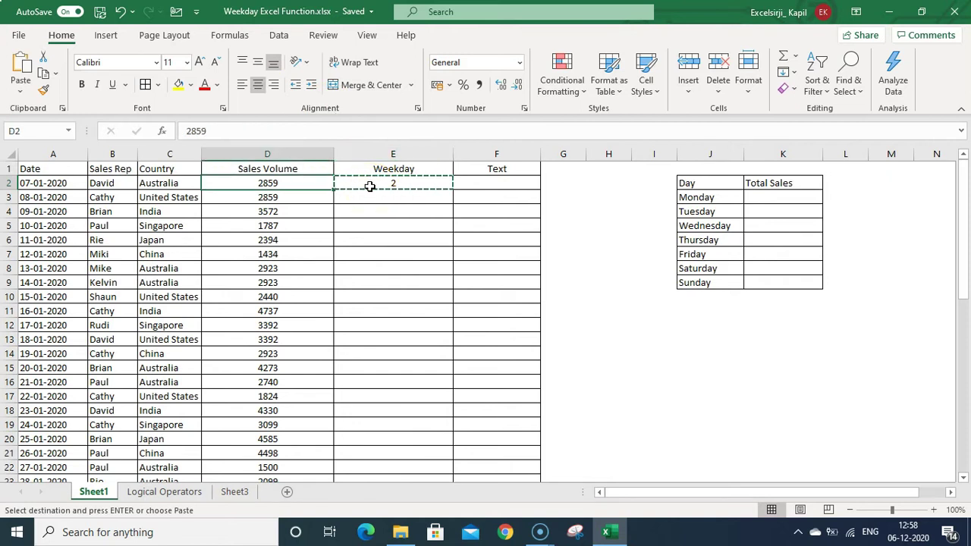
key(ctrl+Down)
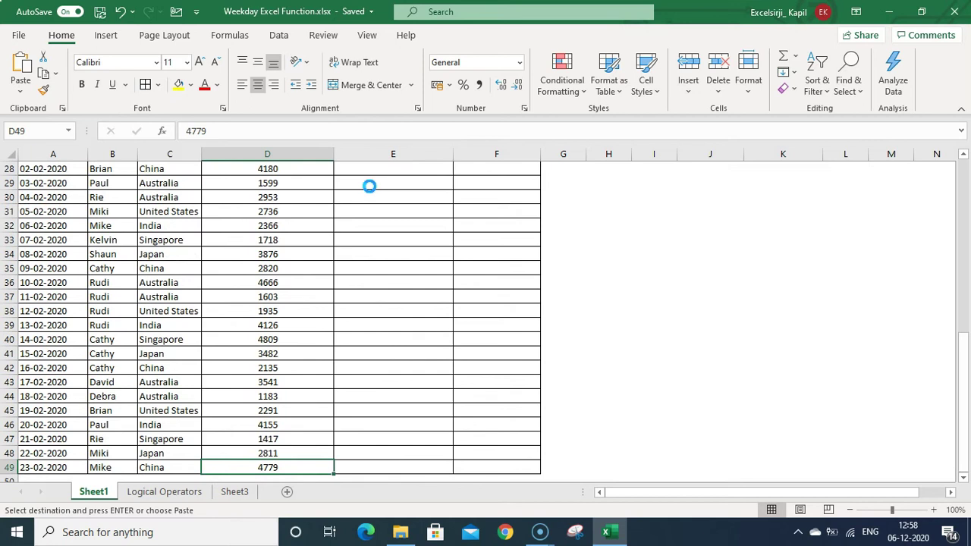
key(Right)
key(ctrl+shift+Up)
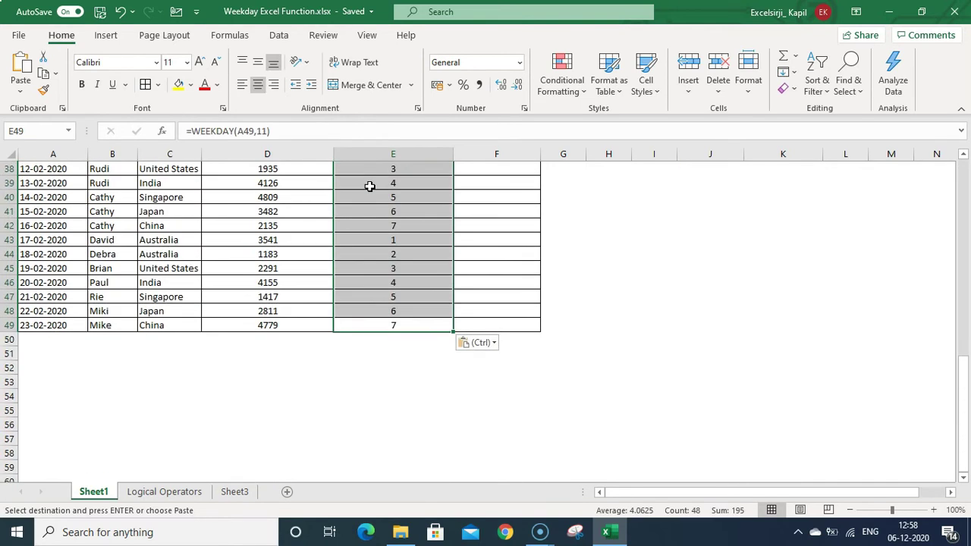
key(ctrl+Up)
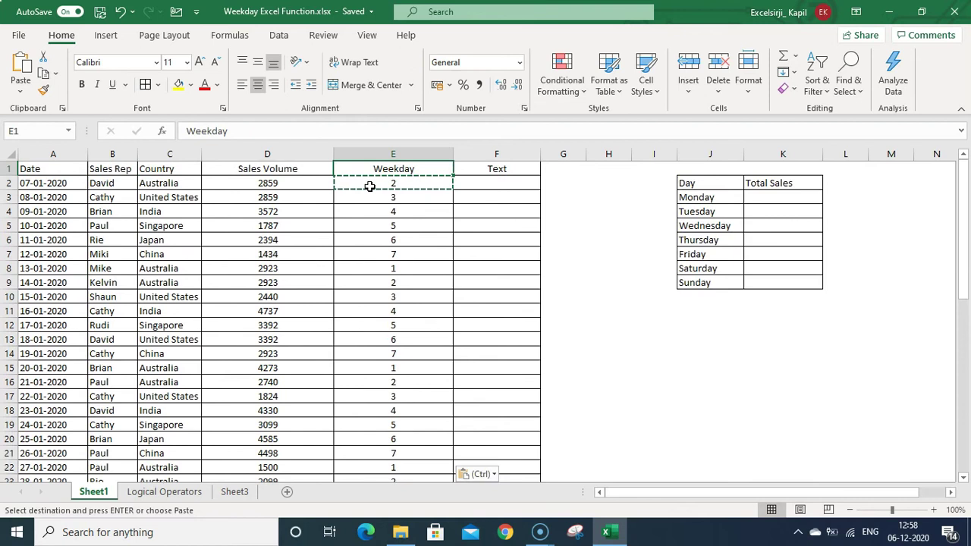
click(370, 186)
key(Escape)
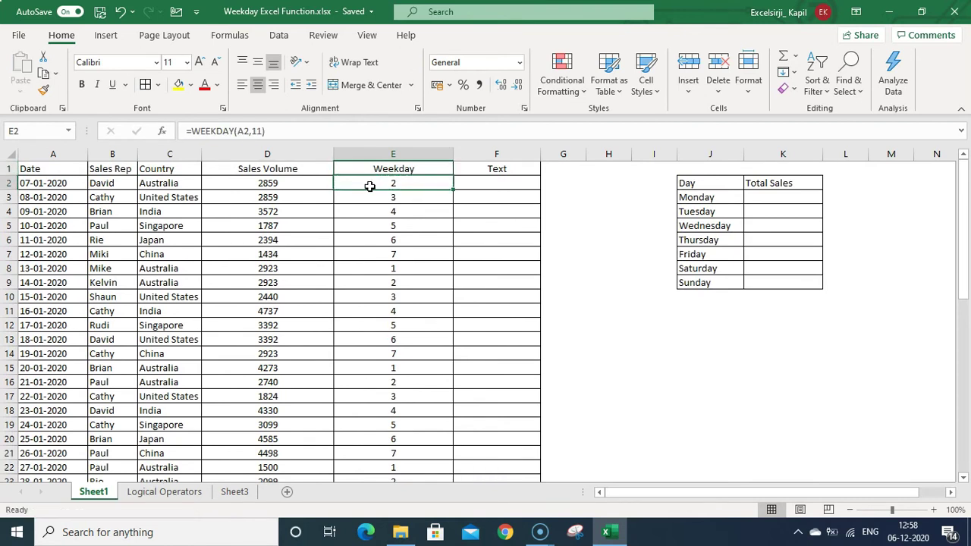
key(Right)
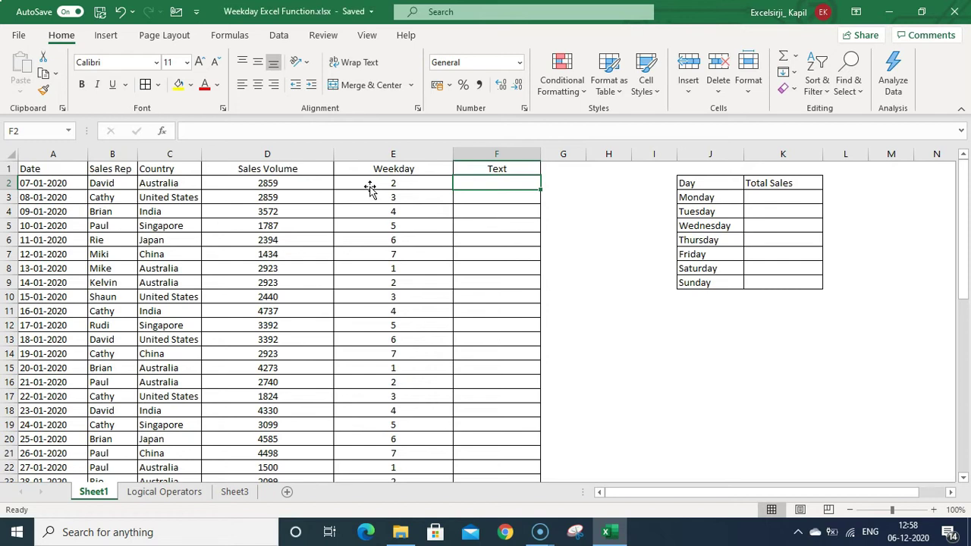
- Write =TEXT(E2,"DDDD") in F2 to spell out the day name
text(=tex)
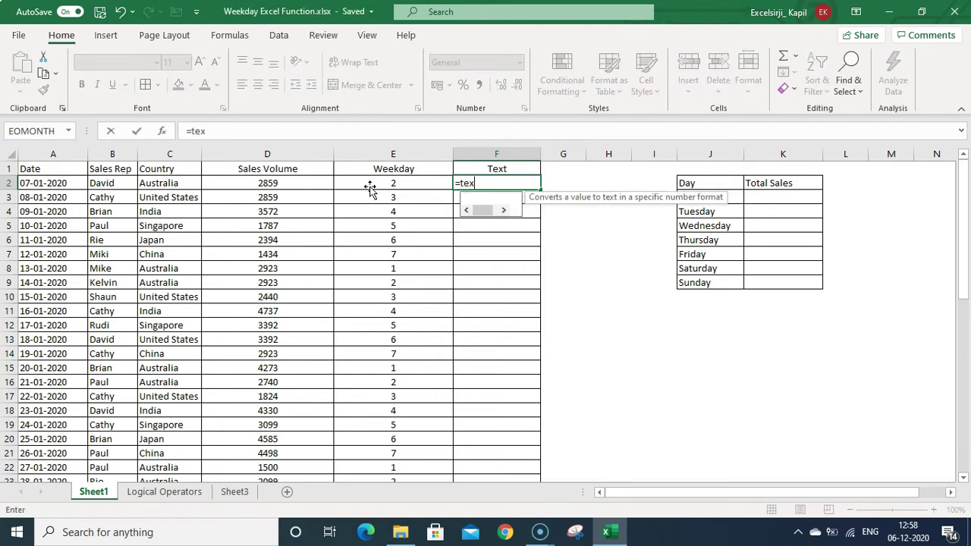
text(t()
click(370, 187)
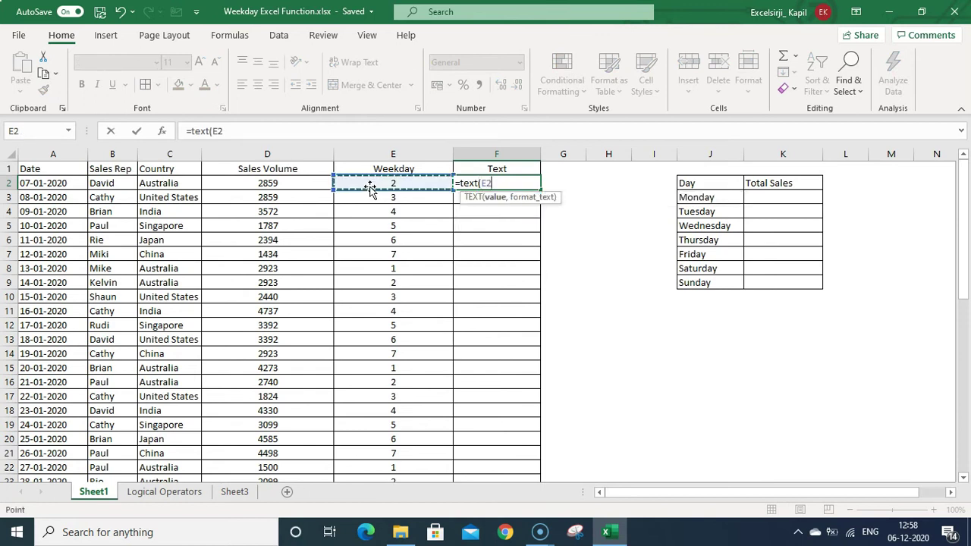
text(,)
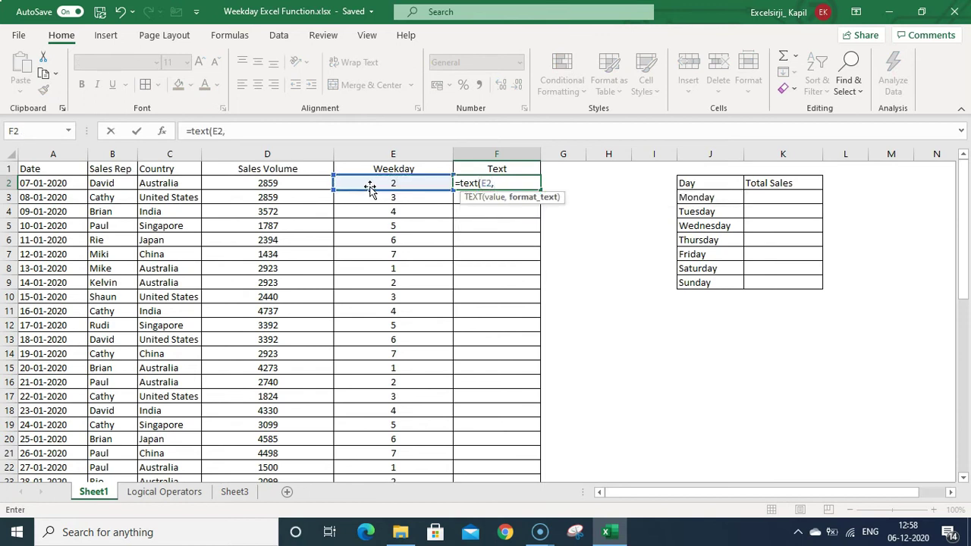
text(")
text(DDDD)
text("))
- Enter the F2 TEXT formula, then shorten its format code to "DDD" for abbreviated days
key(Return)
key(Up)
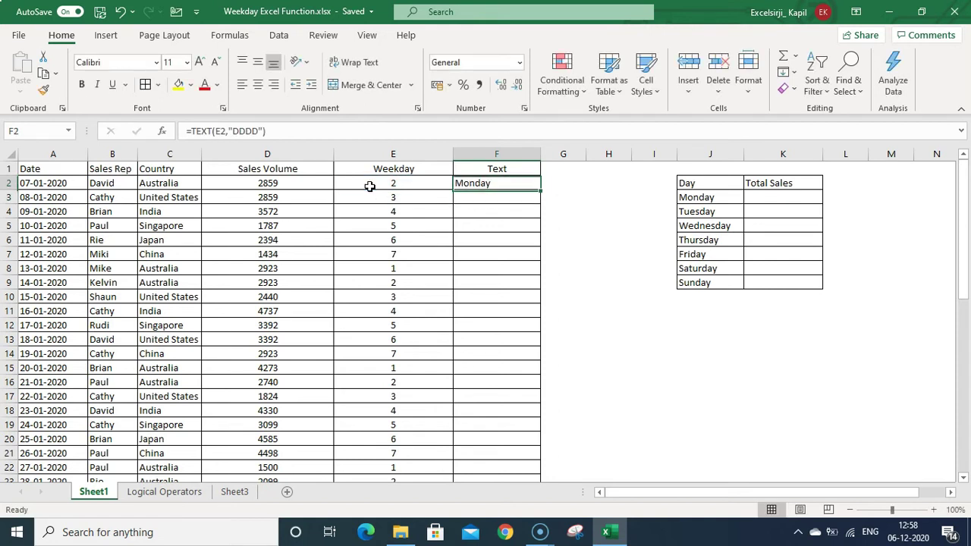
key(F2)
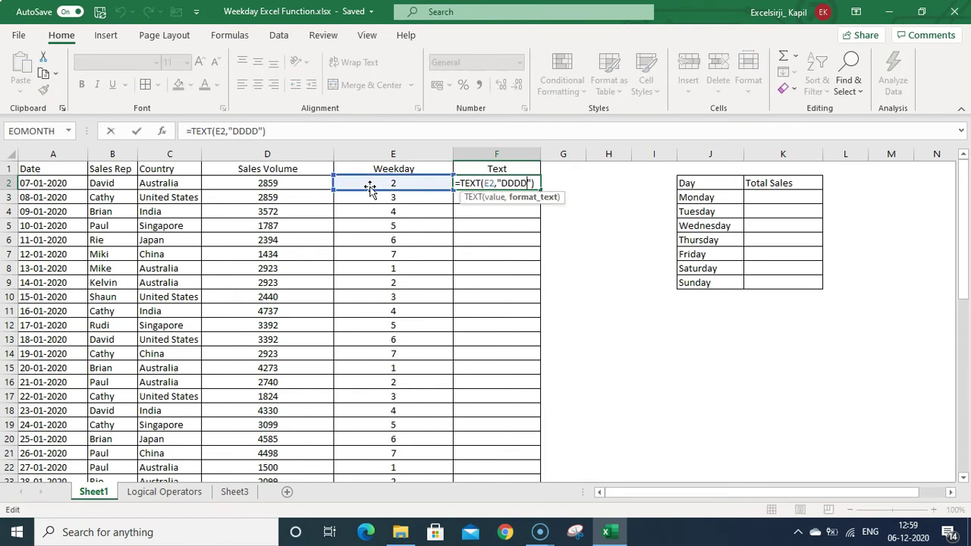
key(BackSpace)
key(Return)
key(Up)
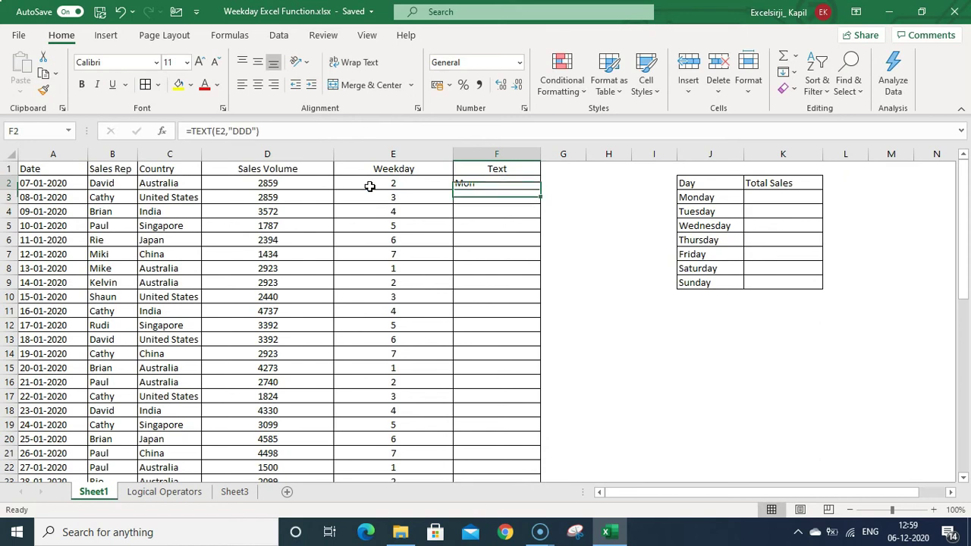
- Paste the "DDD" day-name formula down F2:F49, then reopen F2 for editing
key(ctrl+c)
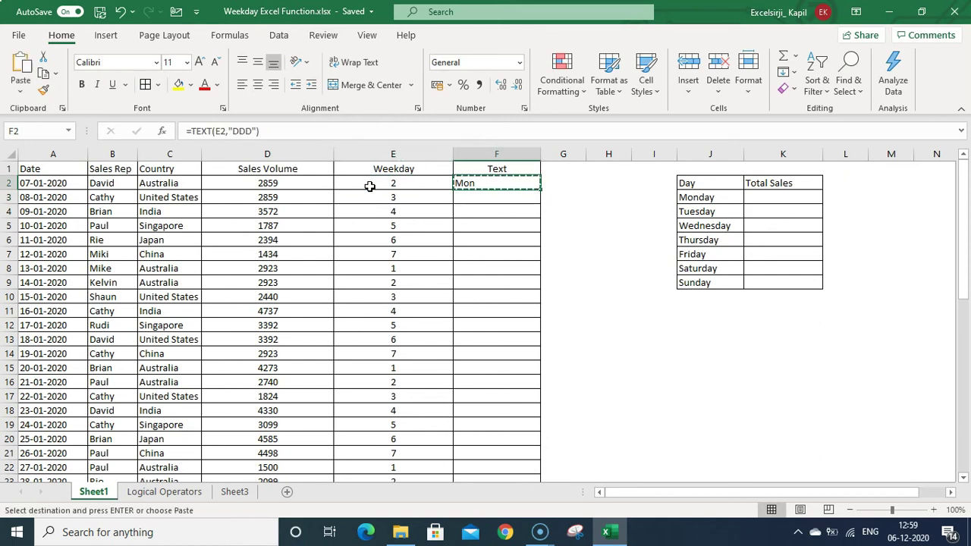
key(Left)
key(ctrl+Down)
key(Right)
key(ctrl+shift+Up)
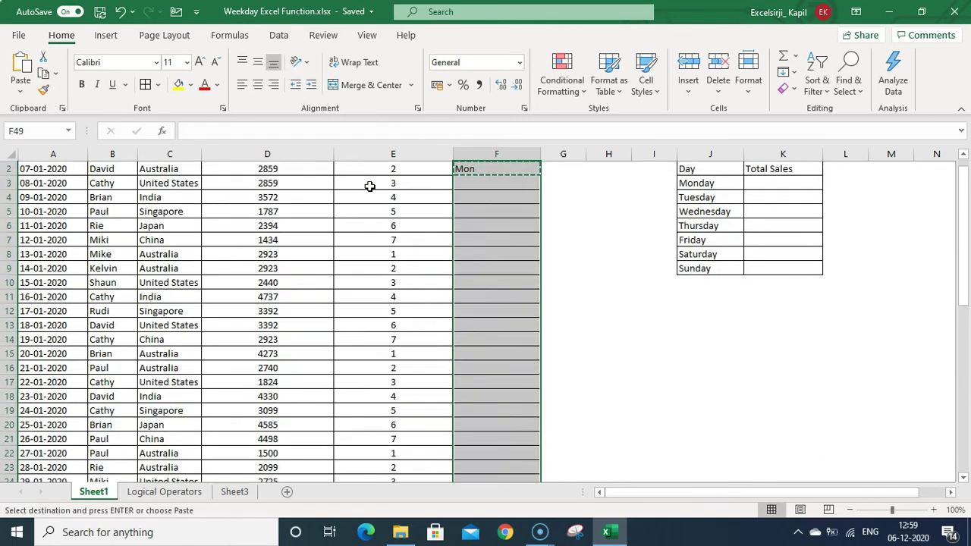
key(ctrl+v)
key(ctrl+Up)
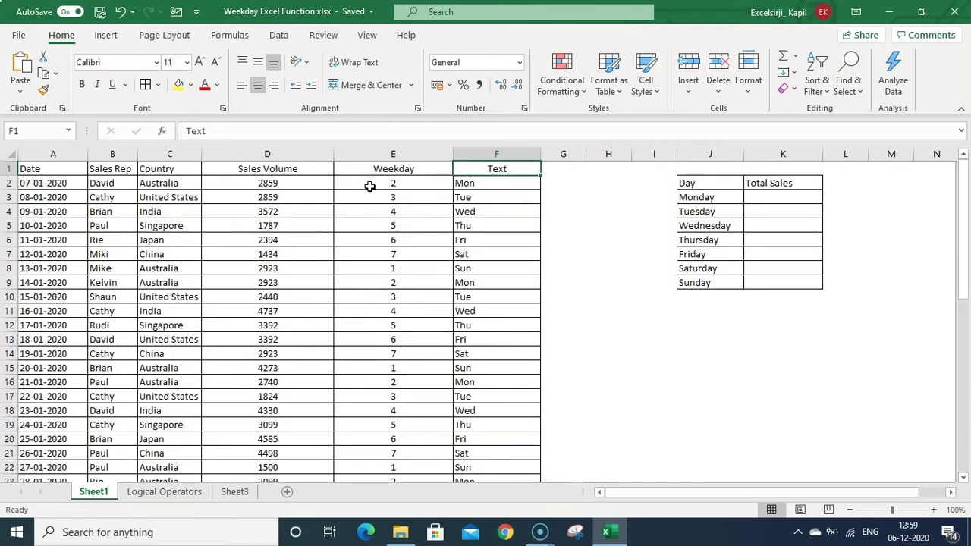
key(Down)
key(F2)
- Restore F2 to "DDDD" and paste the full day-name formula down to row 49
text(DDDD"))
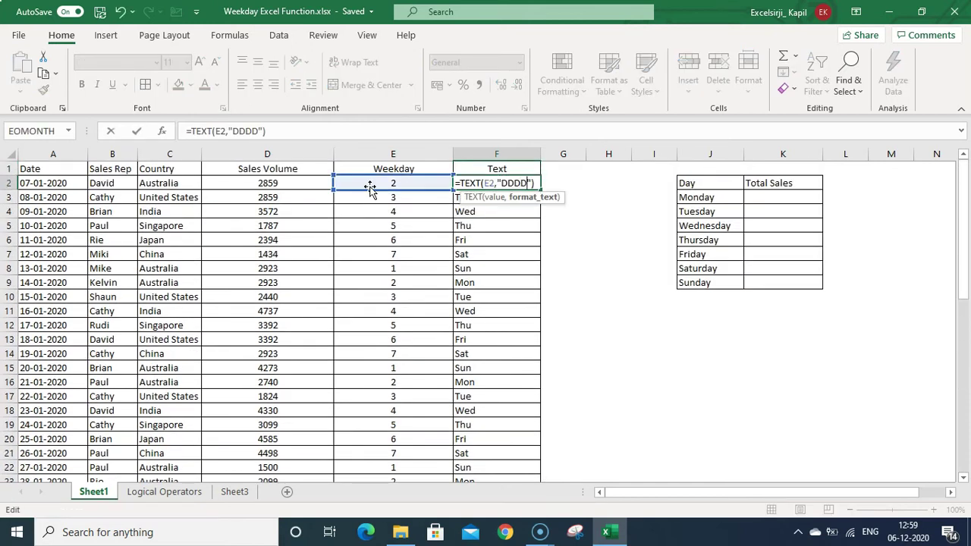
key(ctrl+Return)
key(ctrl+shift+Down)
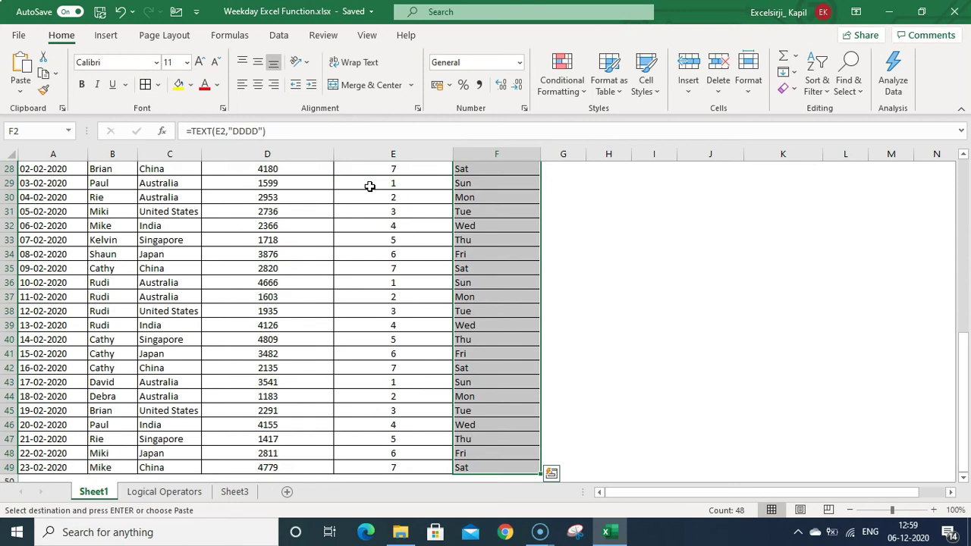
key(ctrl+v)
key(Escape)
click(369, 185)
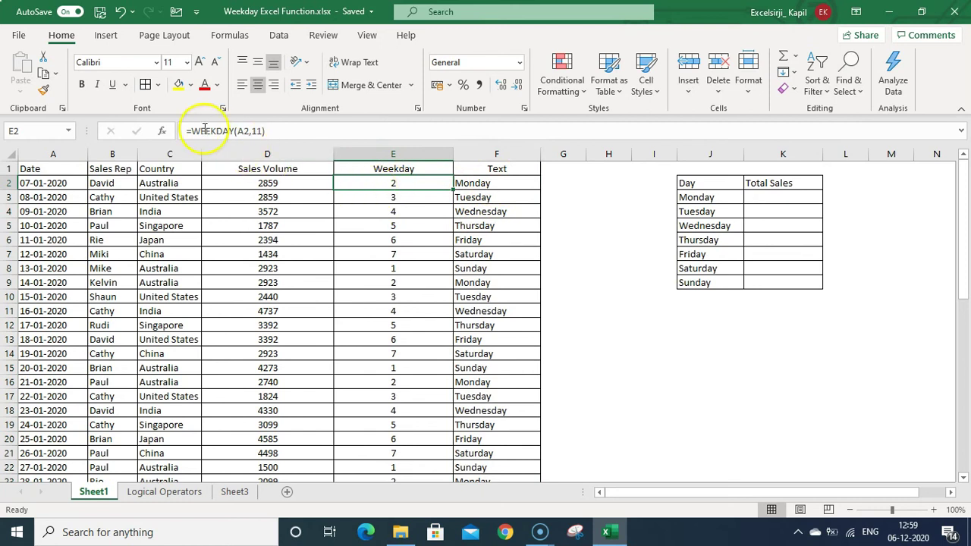
- Change E2 to =TEXT(WEEKDAY(A2,11),"DDDD") to show the full day name
click(194, 131)
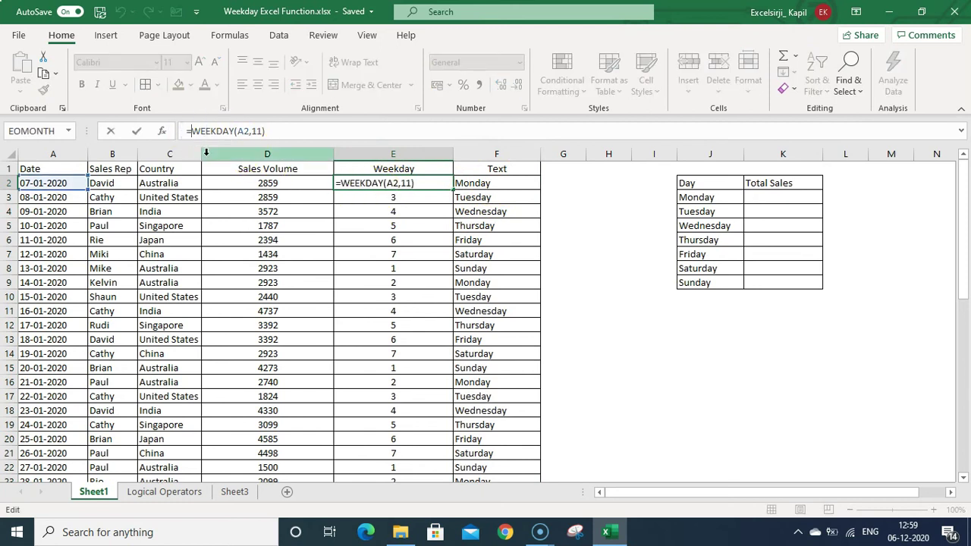
text(text()
click(259, 123)
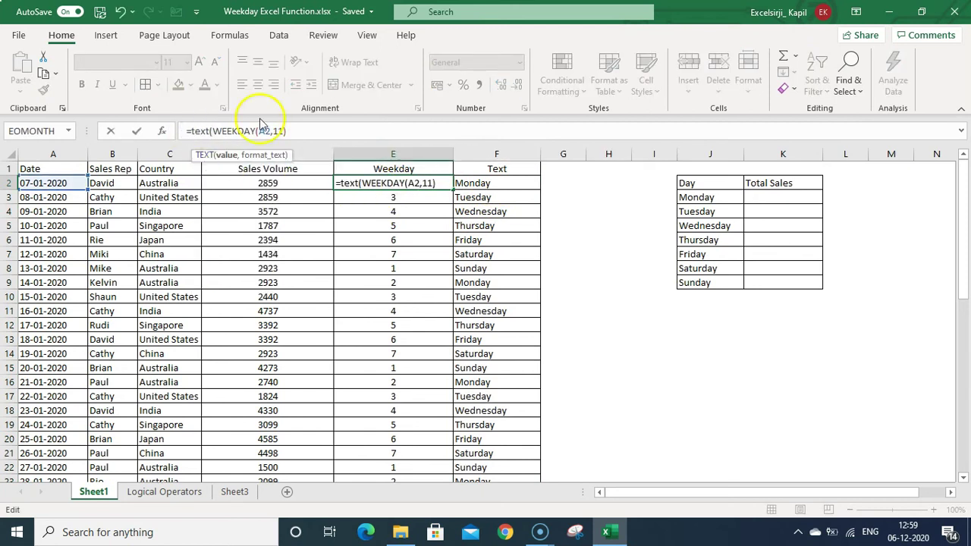
click(315, 127)
text(,)
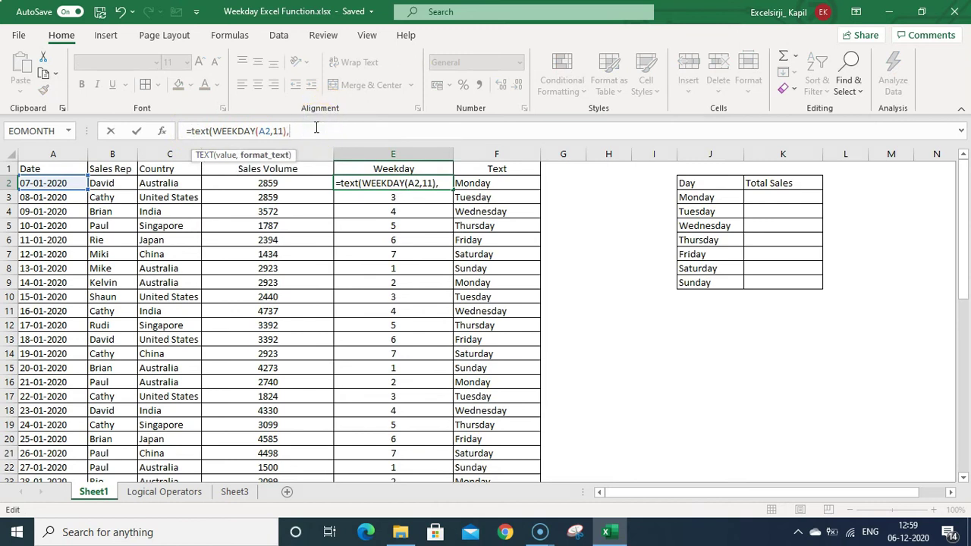
text(")
text(DDDD")
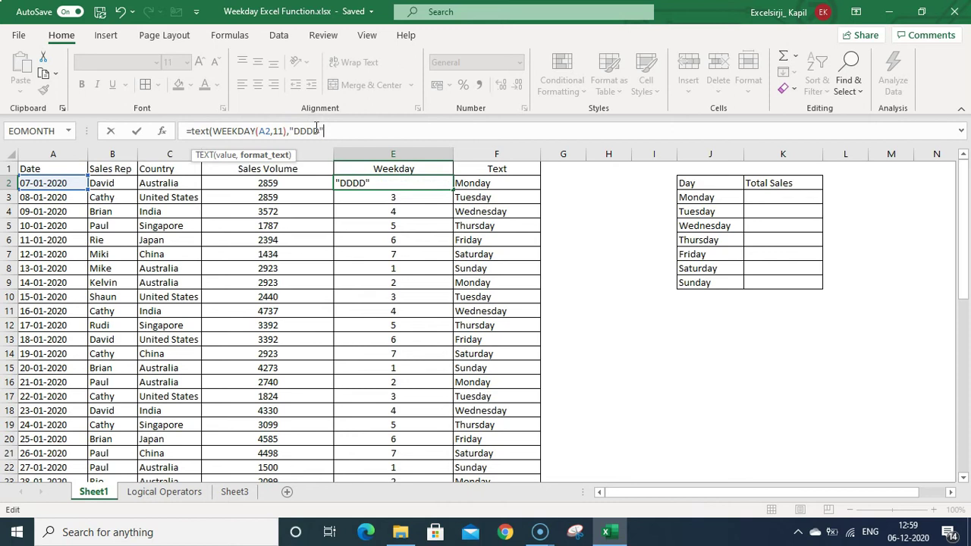
text())
key(ctrl+Return)
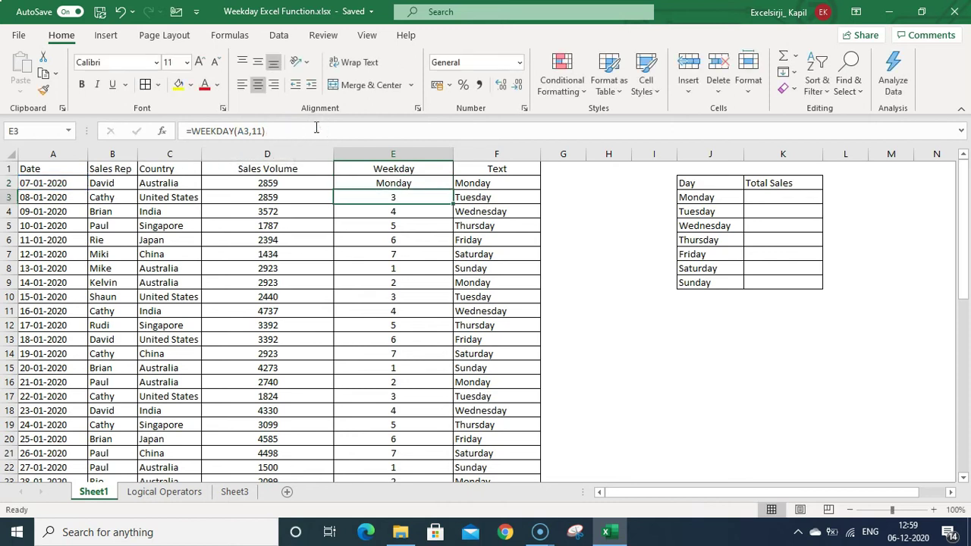
- Paste the revised E2 formula down the Weekday column to row 49
key(ctrl+c)
key(ctrl+shift+Down)
key(ctrl+v)
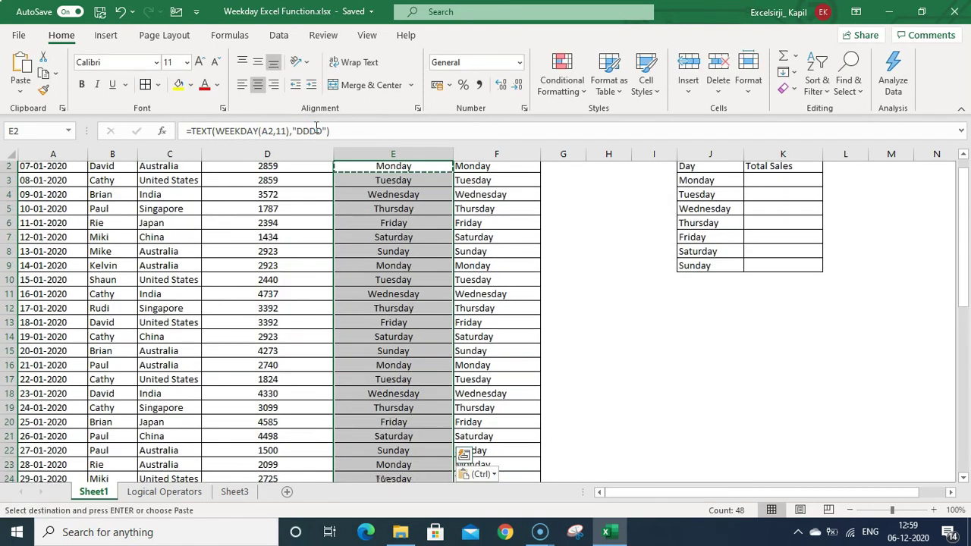
key(Escape)
key(ctrl+Up)
- Check the last rows and the Text column formulas for correct day names
key(ctrl+Down)
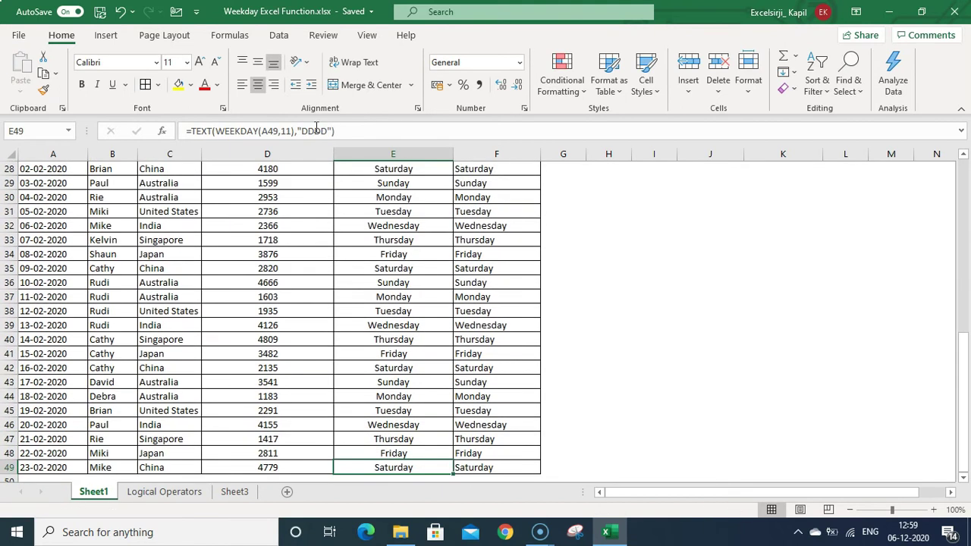
key(Right)
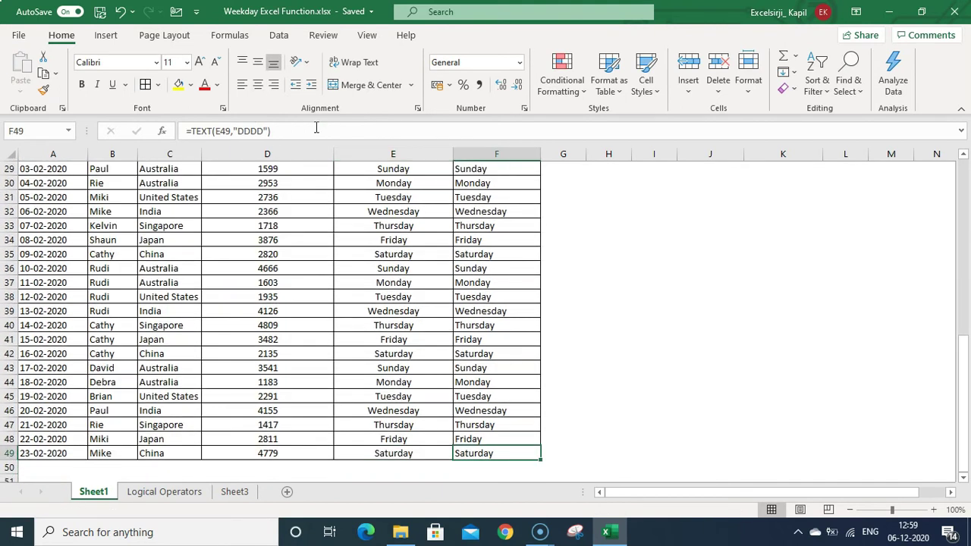
click(497, 151)
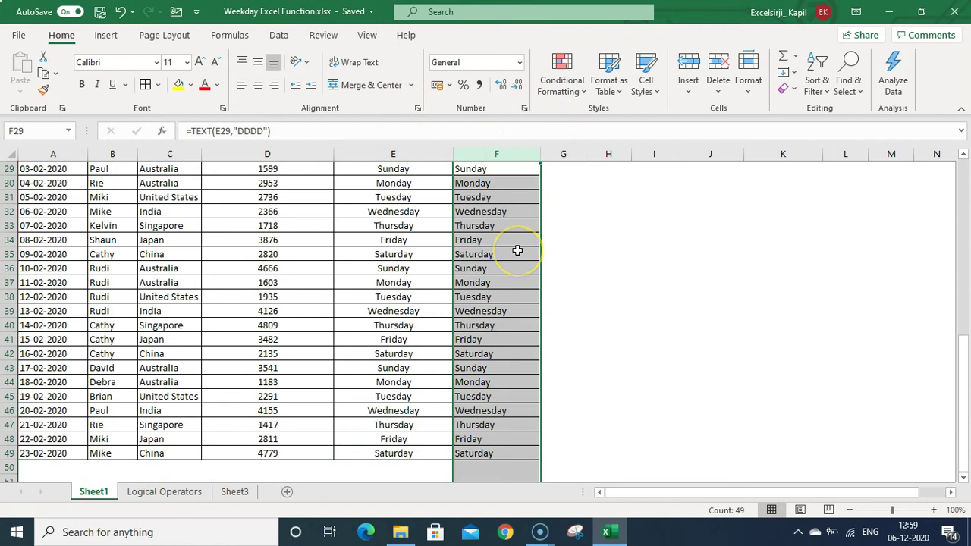
key(ctrl+Up)
key(Down)
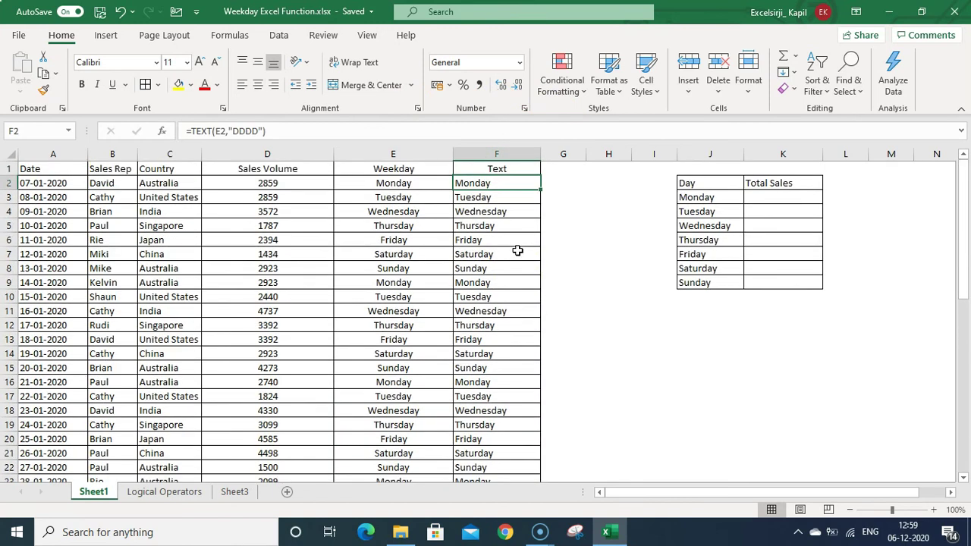
key(Up)
key(Down)
key(Down)
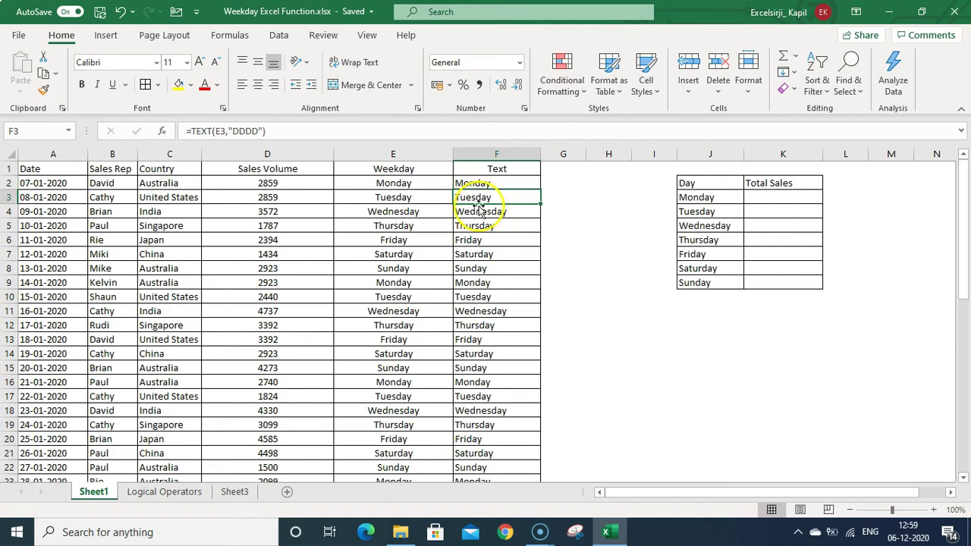
- Enter =SUMIFS(D:D,E:E,J3) in K3 for Monday's total sales
click(781, 196)
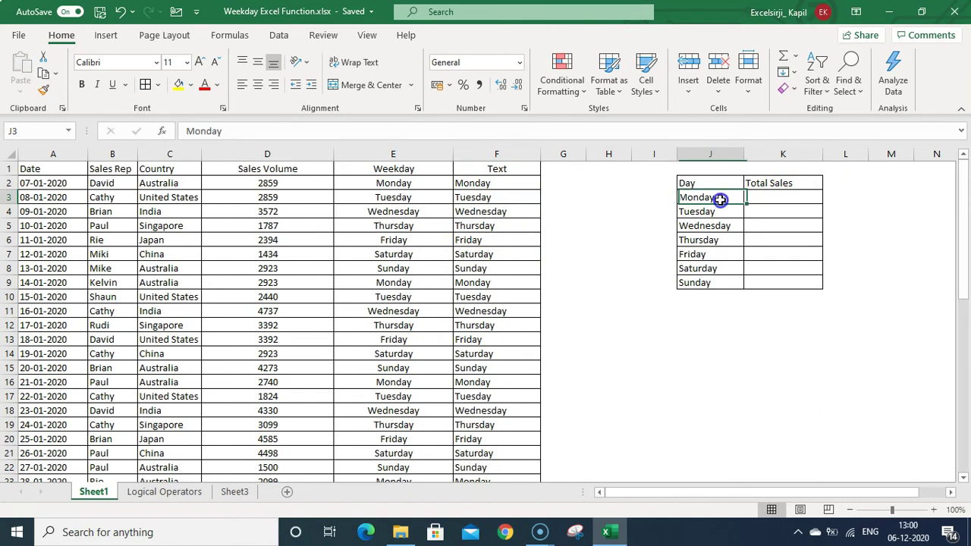
drag(721, 197, 781, 268)
click(762, 195)
text(=s)
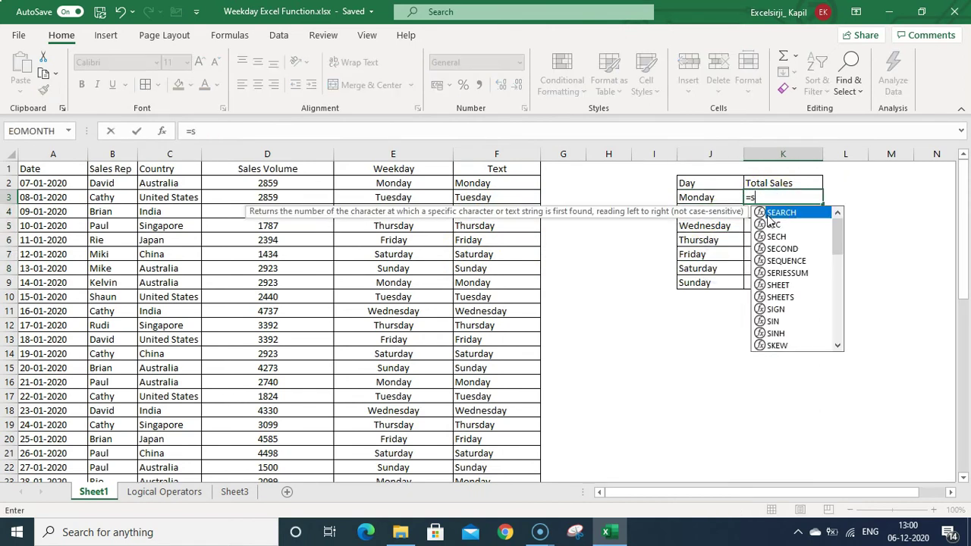
text(umifs)
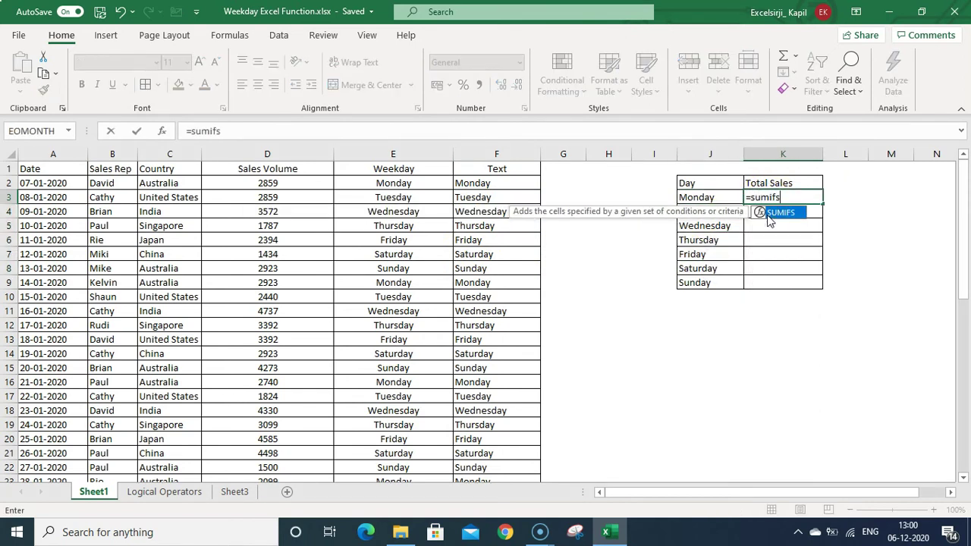
text(()
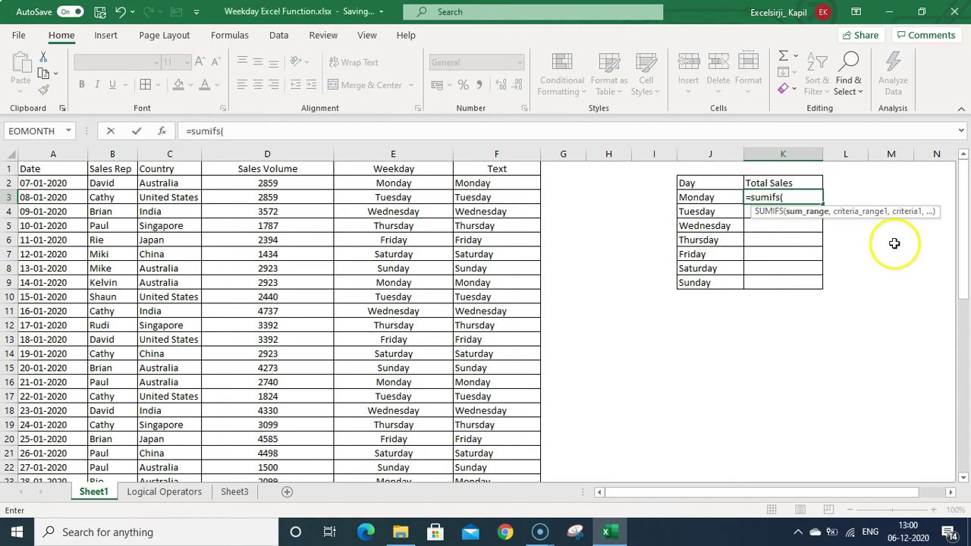
click(267, 154)
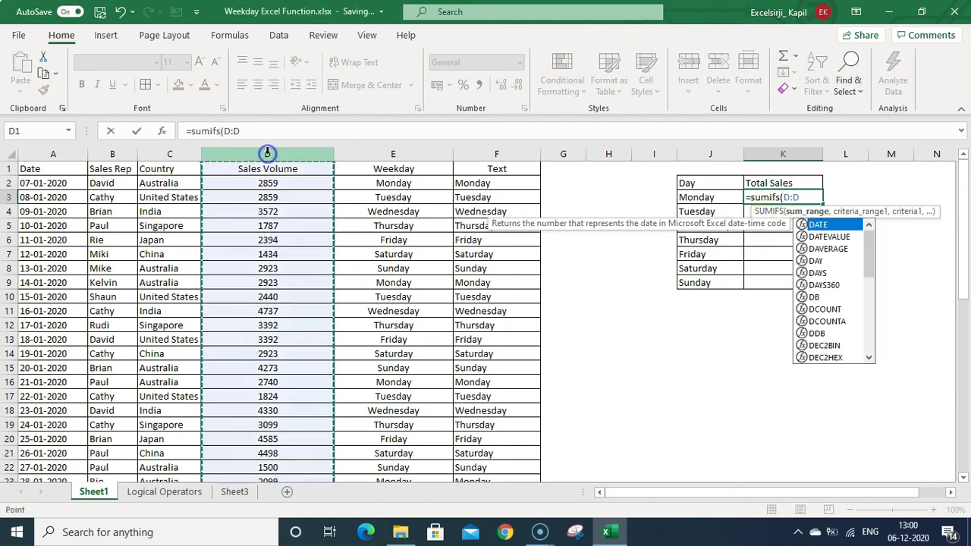
text(,)
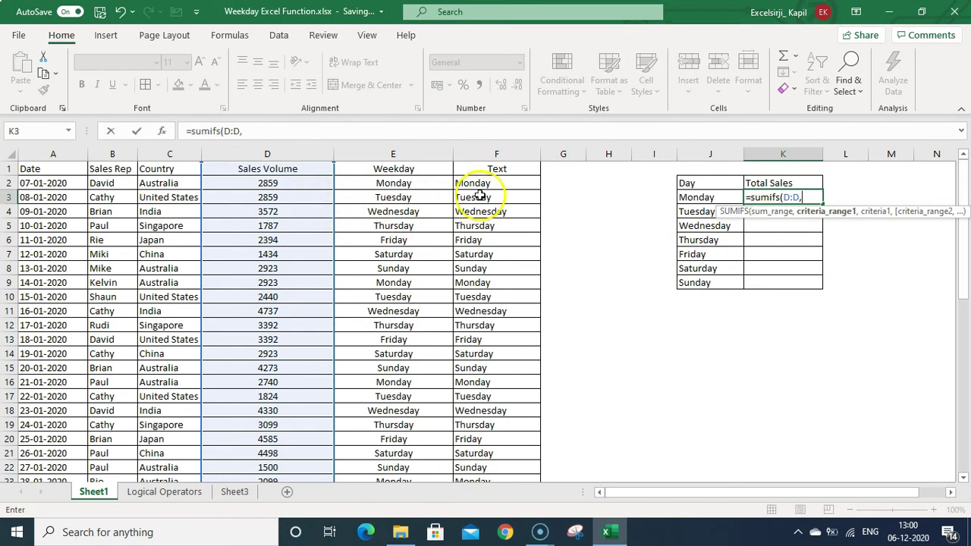
click(406, 154)
text(,)
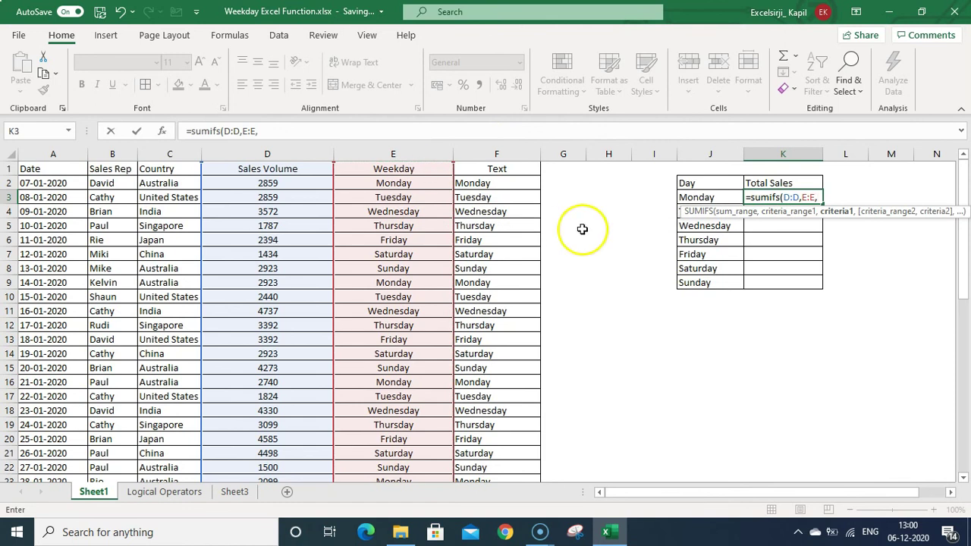
click(708, 195)
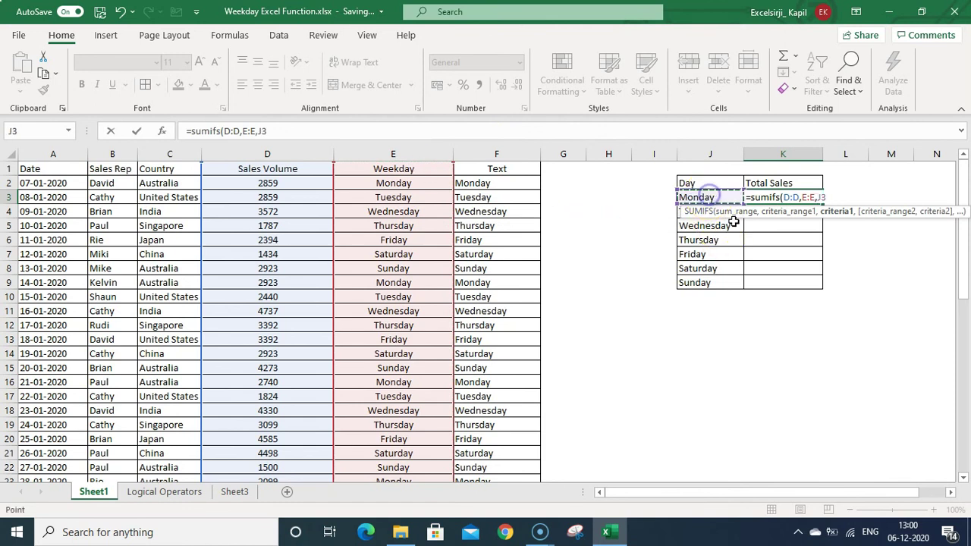
key(ctrl+Return)
- Fill the SUMIFS formula down K3:K9 through Sunday with Ctrl+D
key(shift+Down)
key(shift+Down)
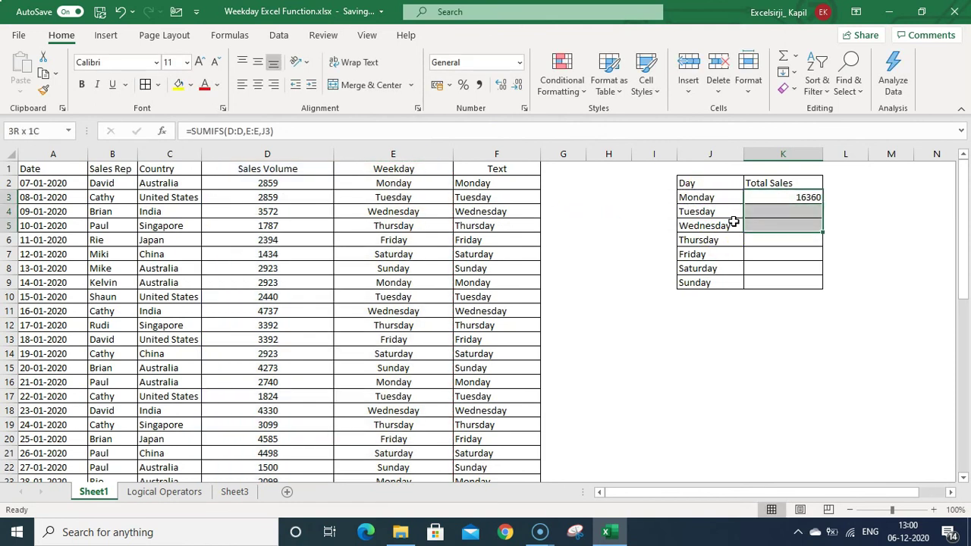
key(shift+Down)
key(shift+Down)
key(shift+Down)
key(shift+Down)
key(ctrl+d)
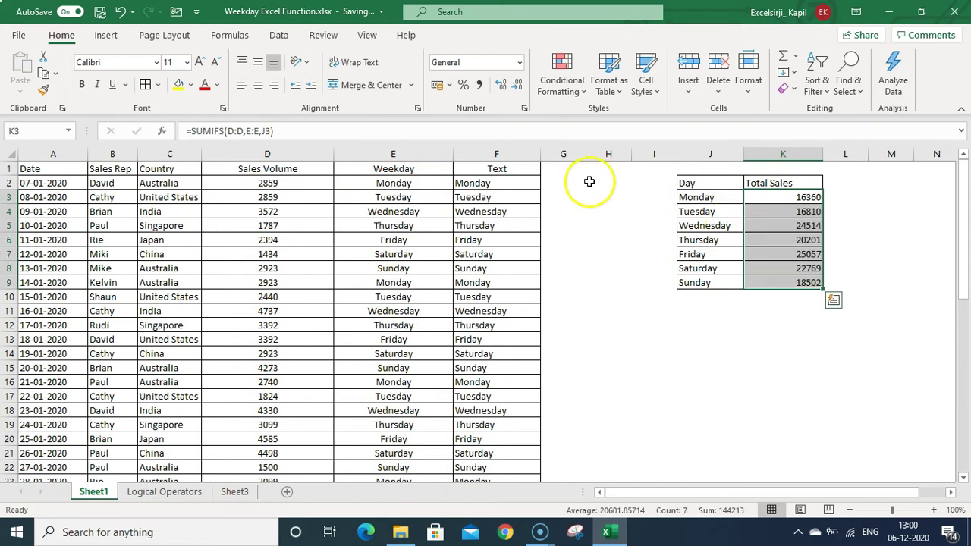
- Format the K3:K9 totals as $ English (United States) accounting
click(449, 85)
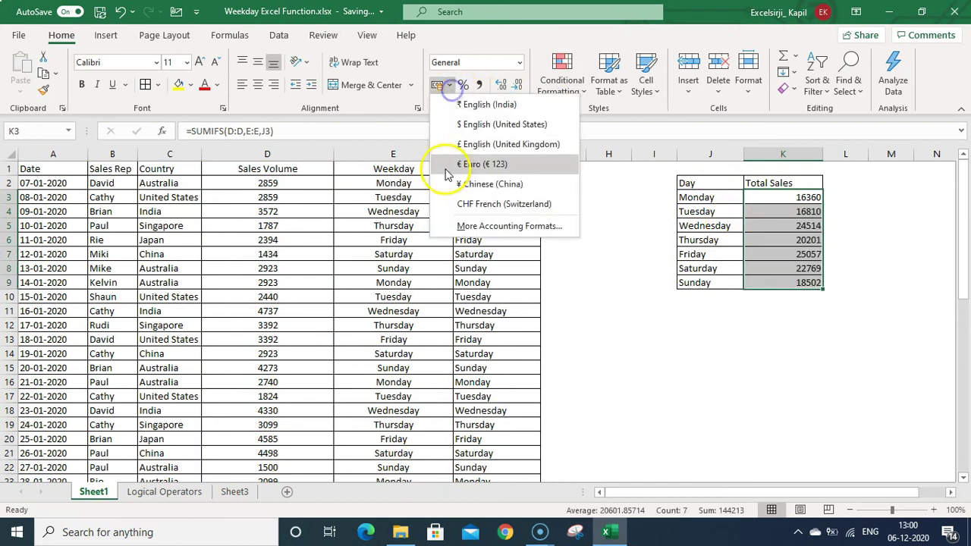
click(494, 123)
click(712, 298)
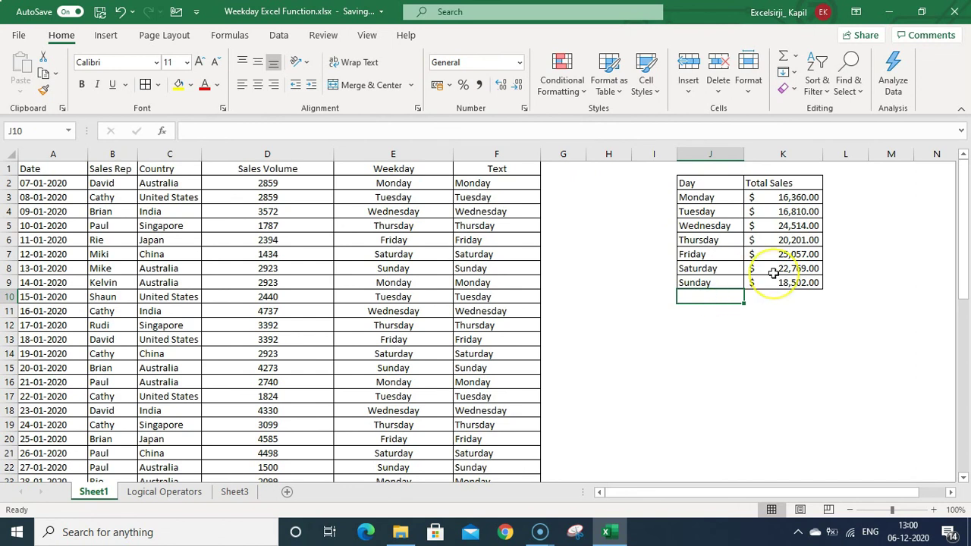